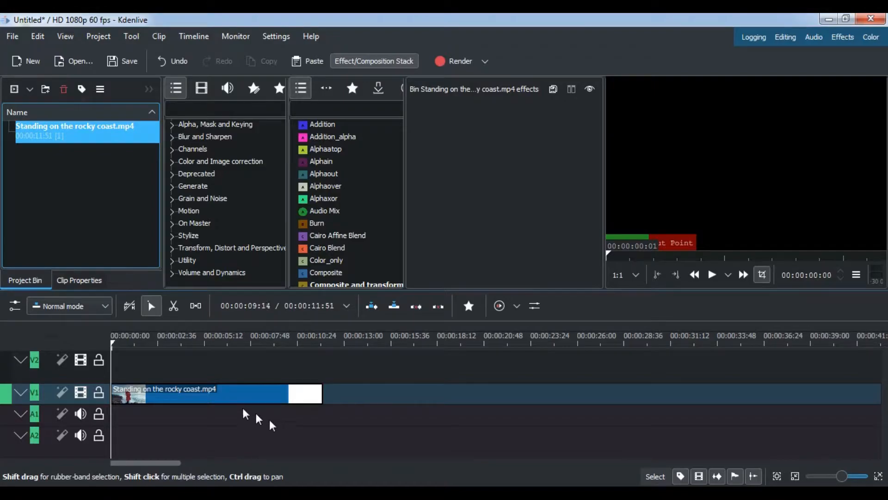
Step: Scrub through the first seconds of the rocky coast clip and return the playhead to the start
left_click(140, 345)
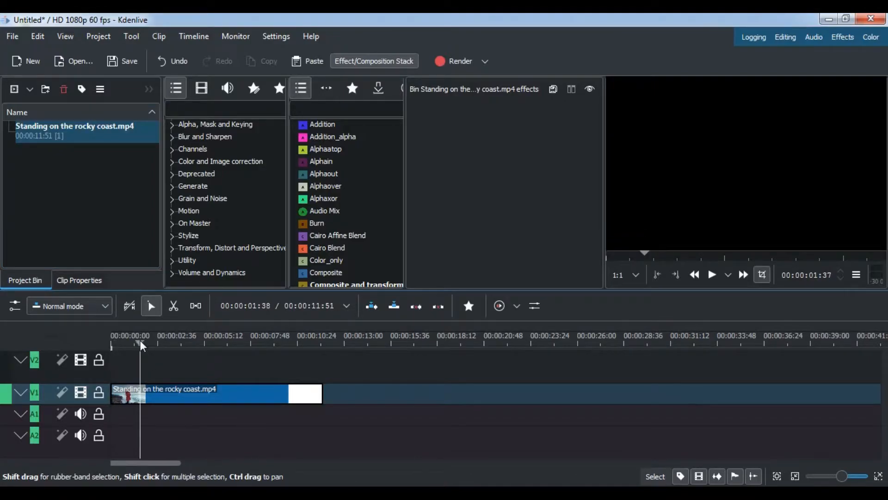
left_click_drag(141, 342, 175, 355)
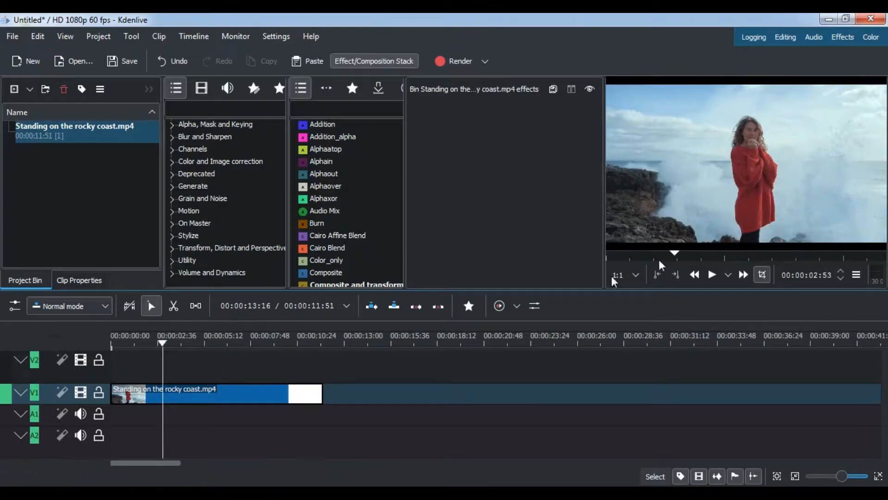
left_click_drag(188, 353, 98, 365)
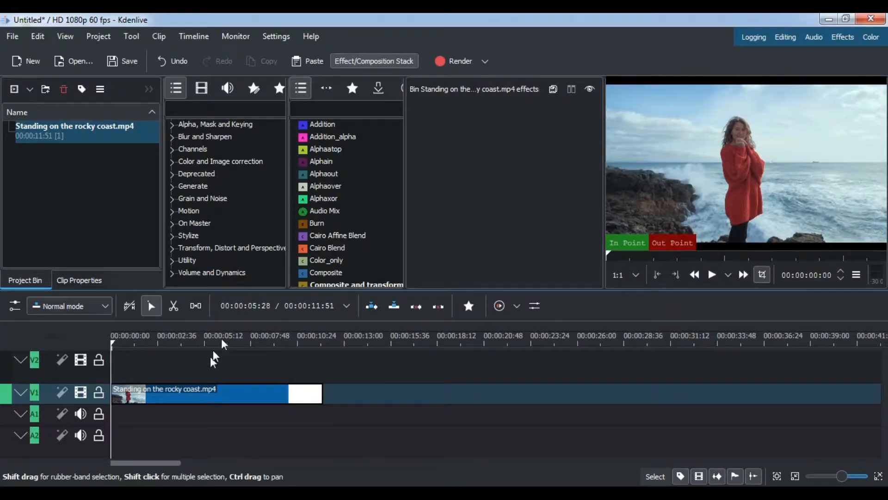
left_click(310, 109)
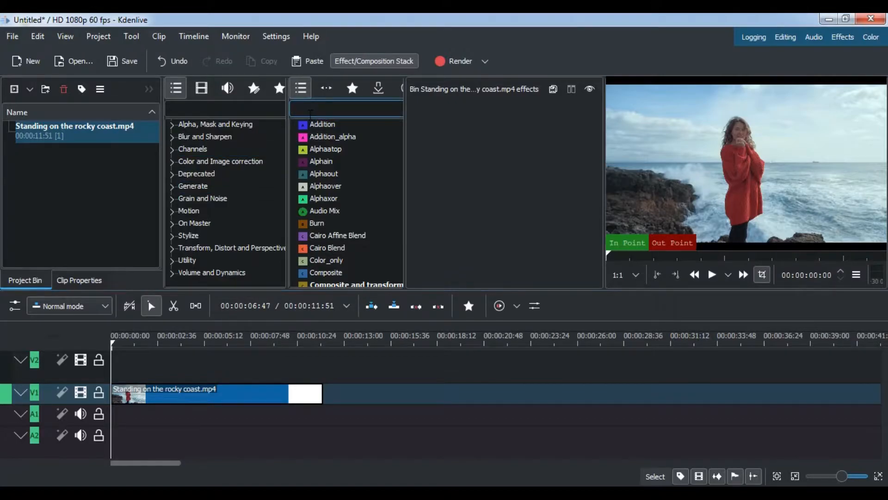
type("b")
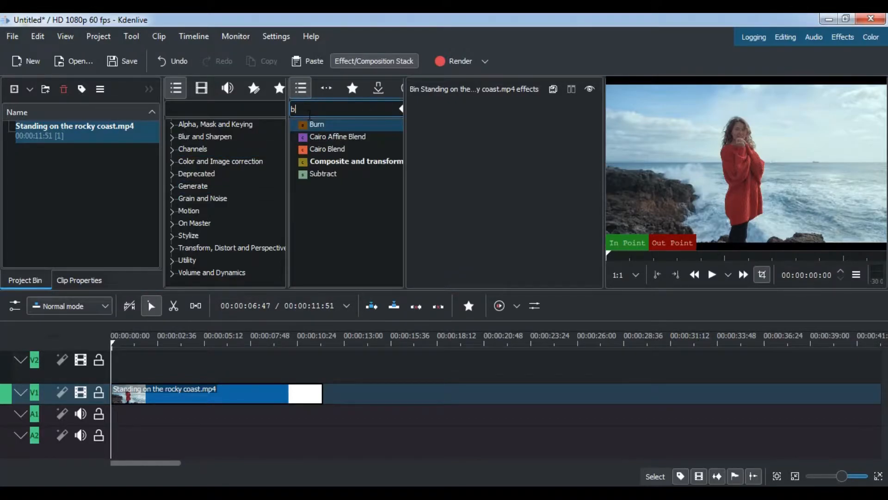
type("l")
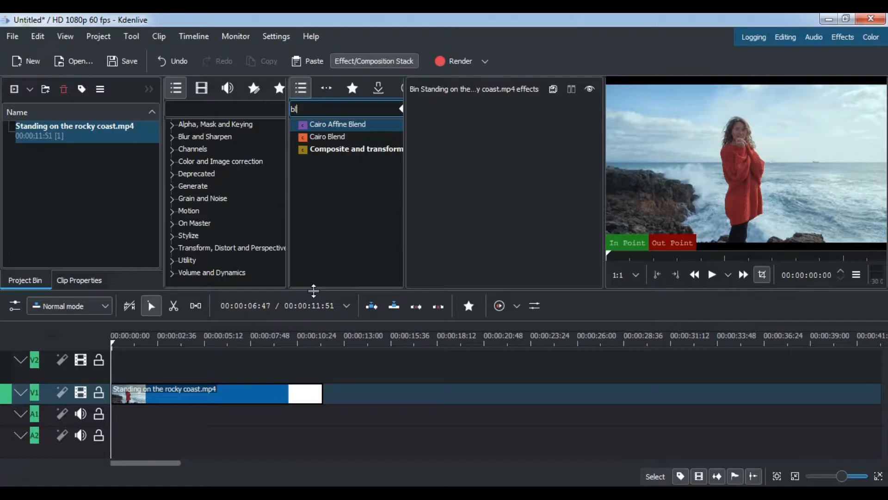
left_click_drag(313, 305, 313, 337)
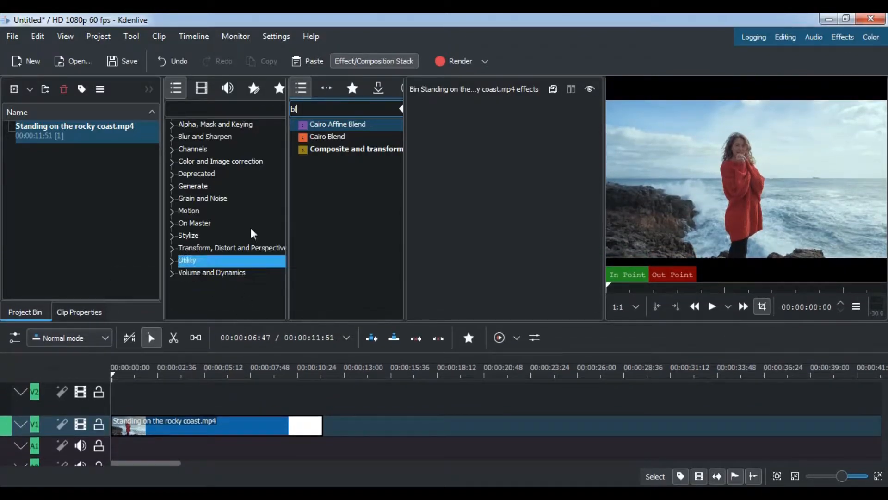
left_click_drag(339, 113, 268, 114)
key("BackSpace")
Step: Search the effects for "blur" and apply Box Blur to the rocky coast clip on track V1
left_click(227, 112)
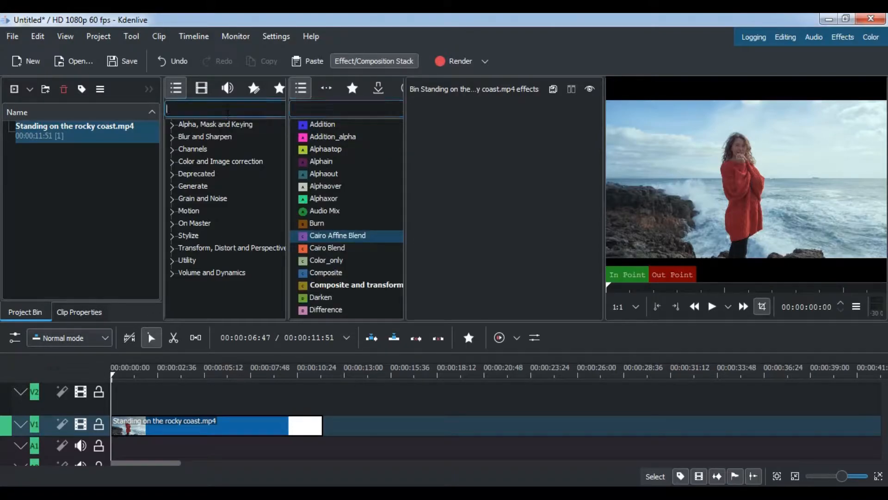
type("blu")
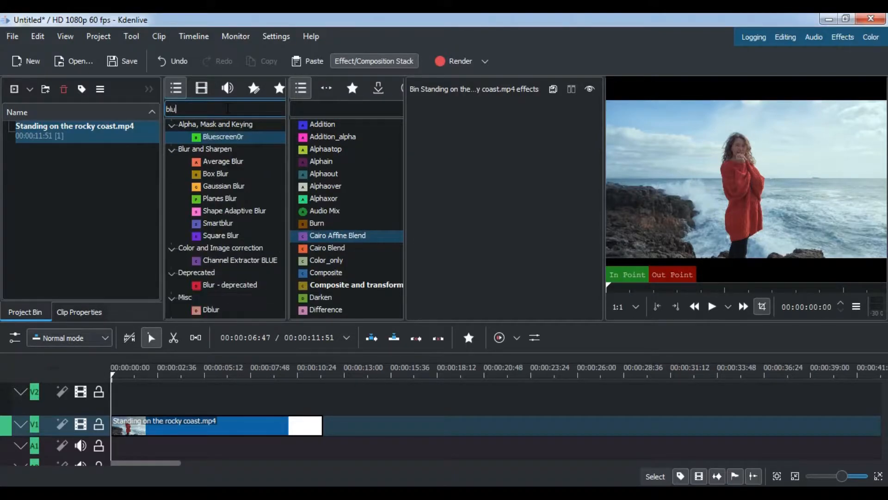
type("r")
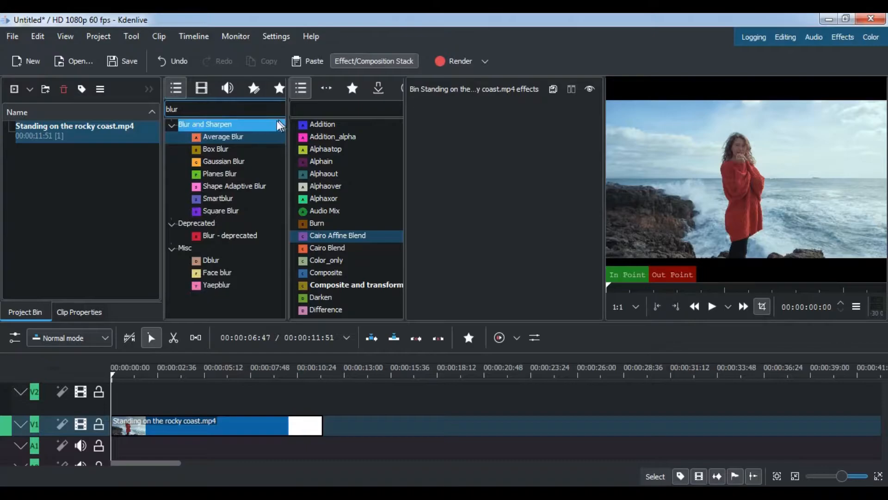
left_click(220, 148)
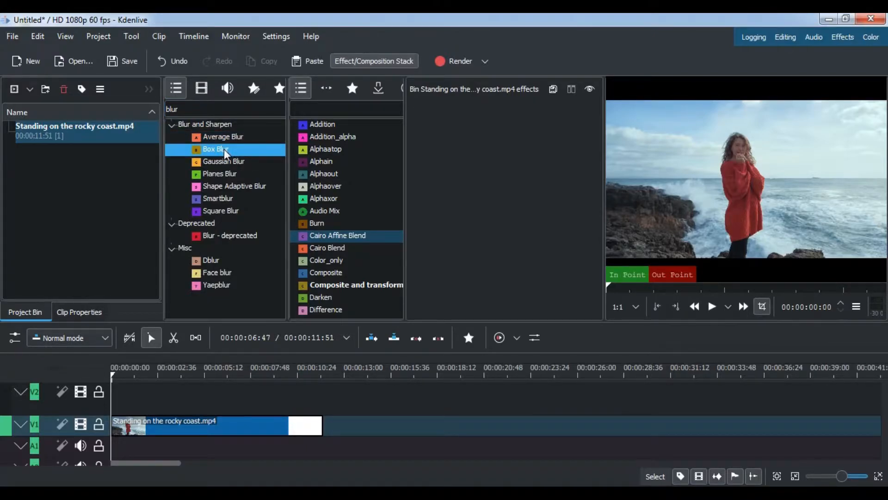
left_click_drag(221, 149, 143, 426)
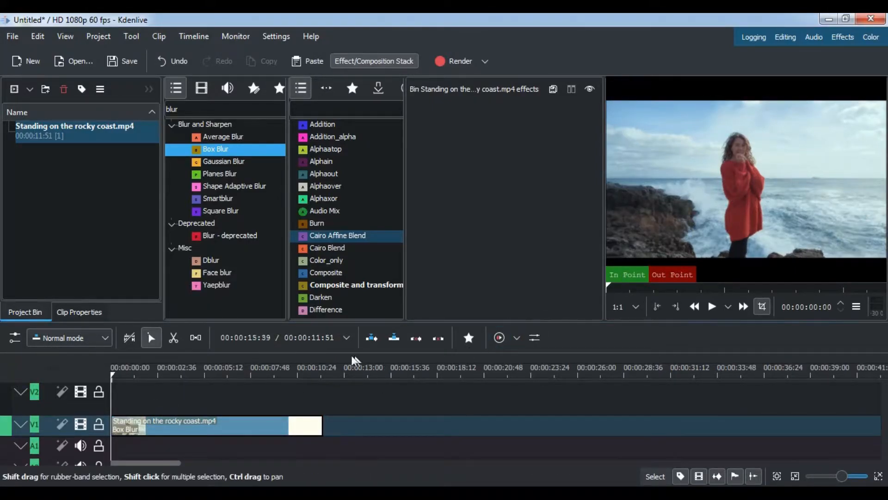
Step: Try a Box Blur factor of 34 on the clip and delete the Box Blur effect
left_click(214, 419)
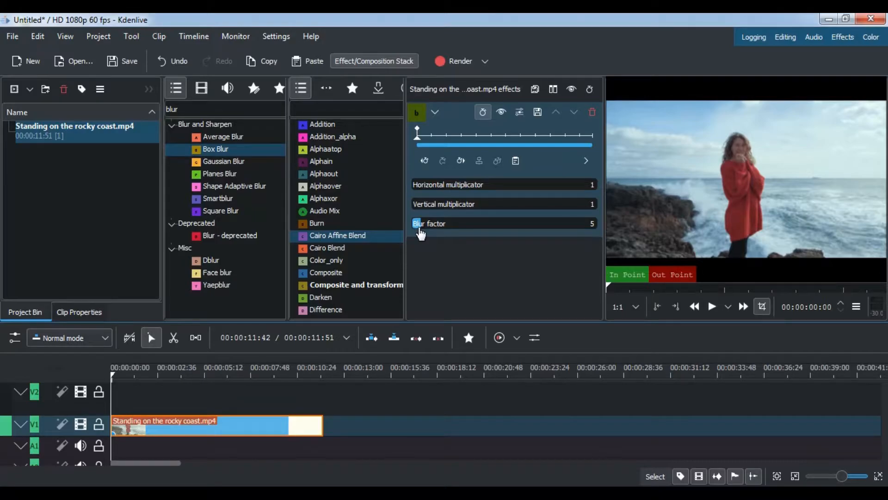
left_click_drag(420, 234, 473, 238)
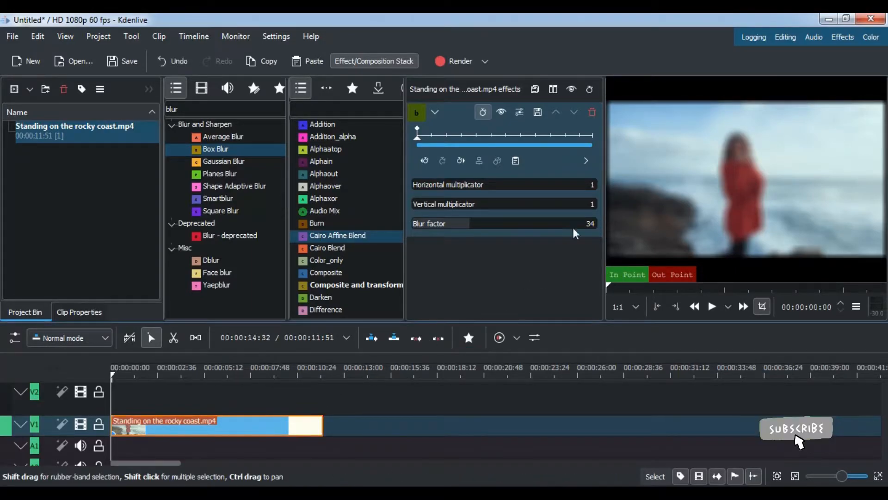
left_click(592, 112)
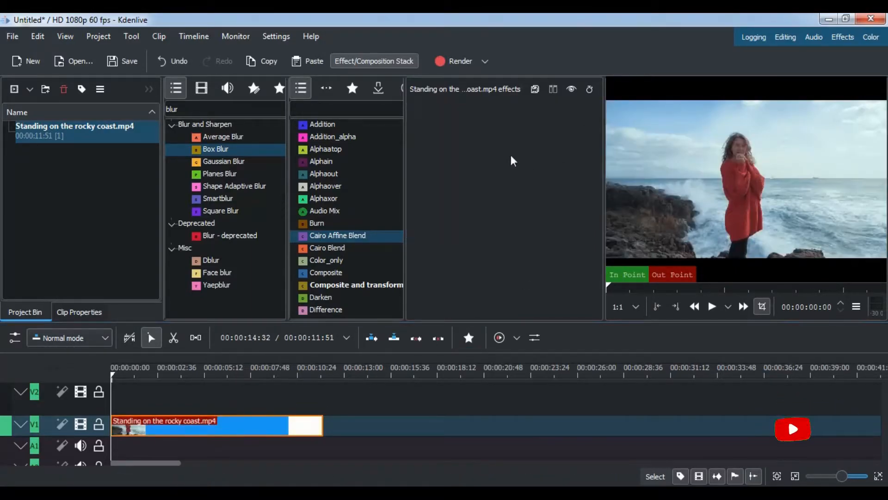
Step: Search the effects for "ob" and apply Obscure to the rocky coast clip on track V1
double_click(198, 110)
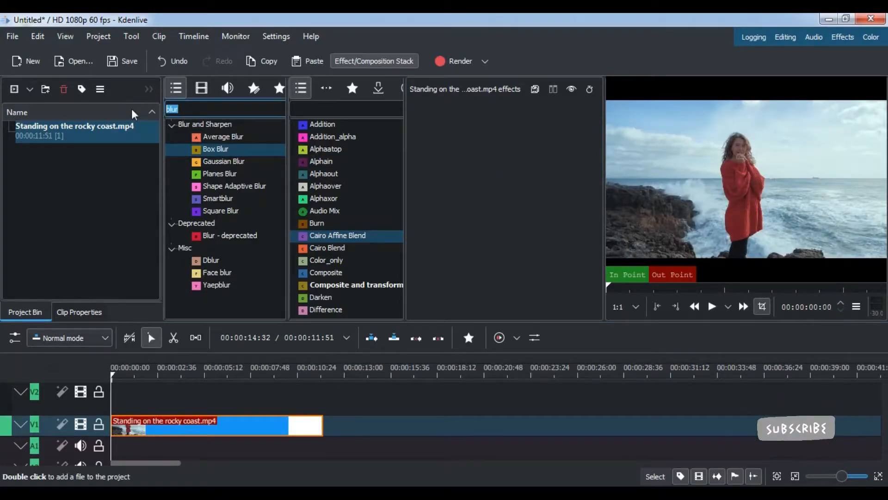
type("ob")
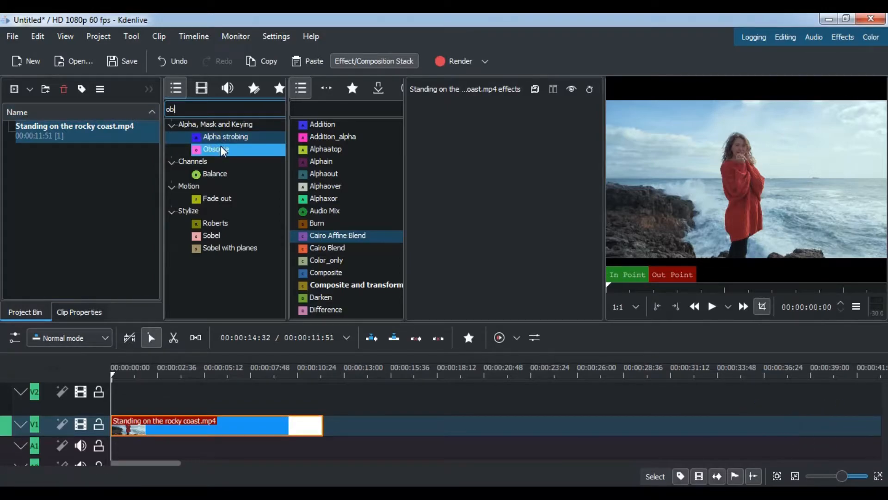
left_click_drag(222, 150, 183, 430)
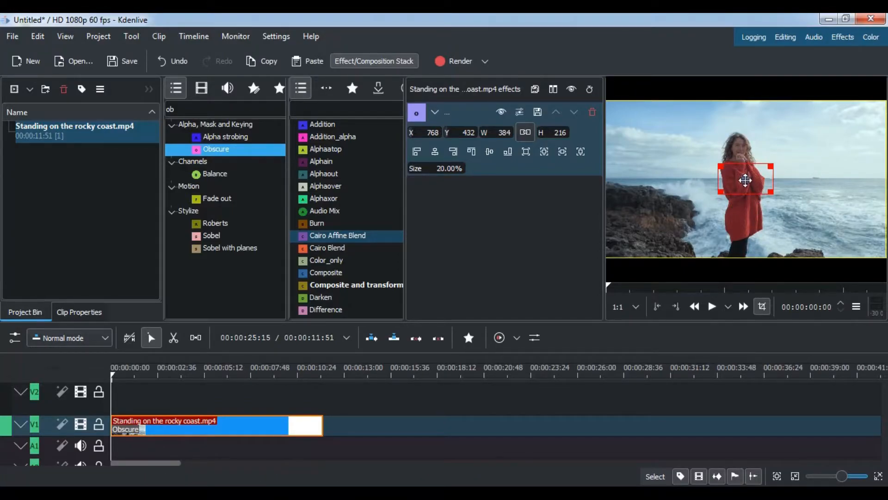
Step: Move the Obscure region over the woman's face and set its size to 25%
left_click_drag(745, 181, 742, 147)
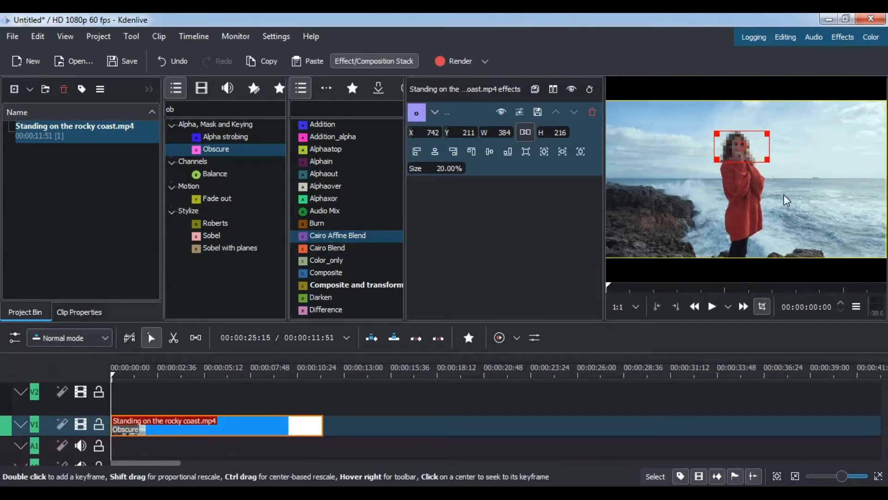
left_click_drag(768, 160, 742, 146)
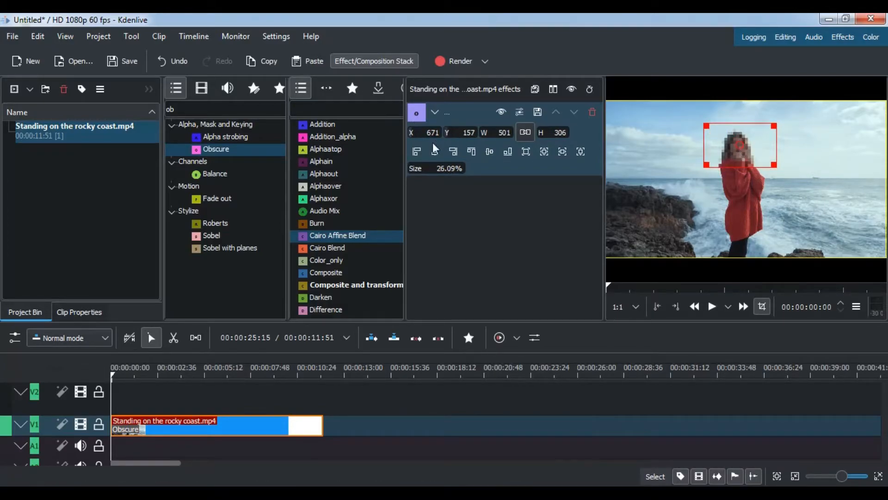
double_click(444, 168)
type("25")
key("BackSpace")
key("Return")
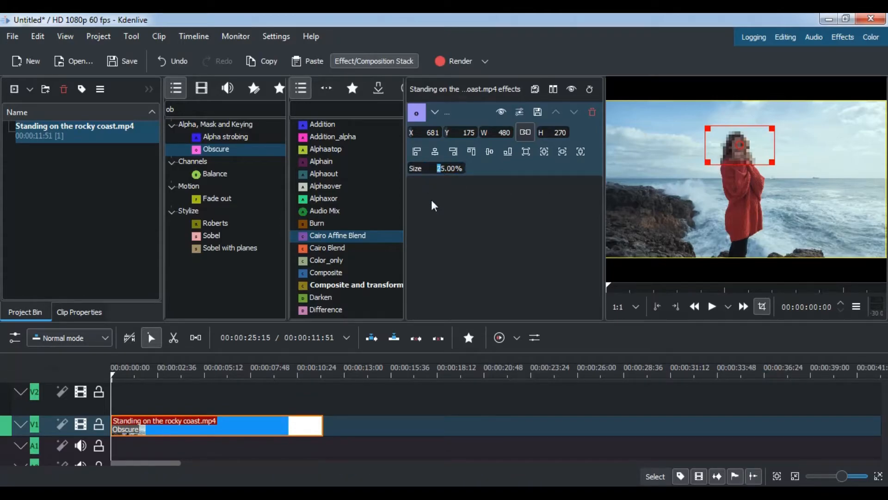
type("5")
key("Return")
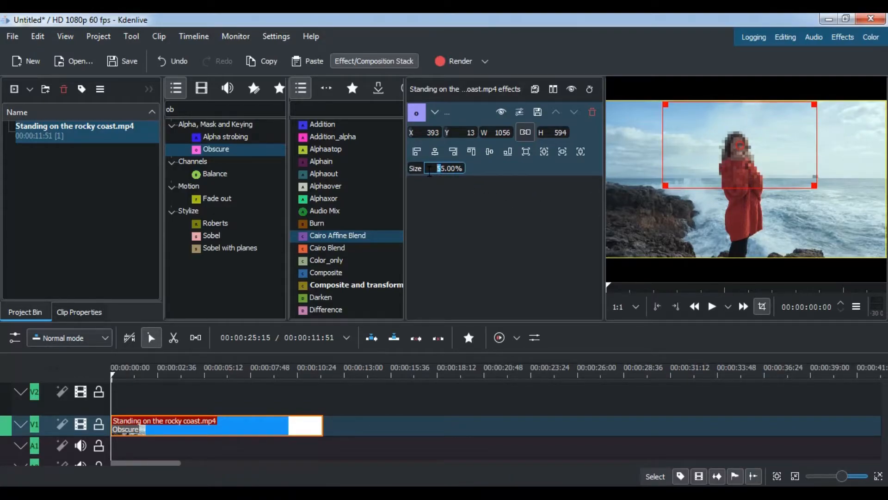
key("Return")
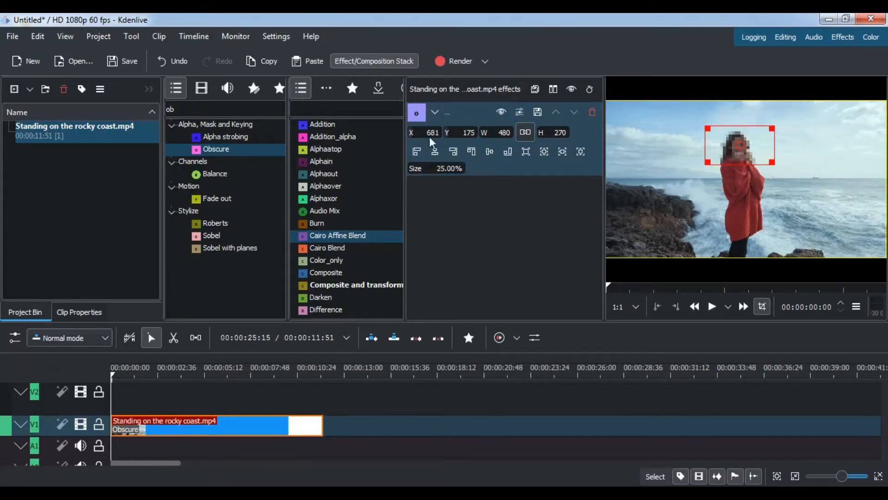
Step: Set the Obscure region's position to X 680 and Y 180, and preview the clip up to about six seconds
left_click_drag(439, 135, 452, 135)
type("680")
key("Tab")
type("180")
key("Return")
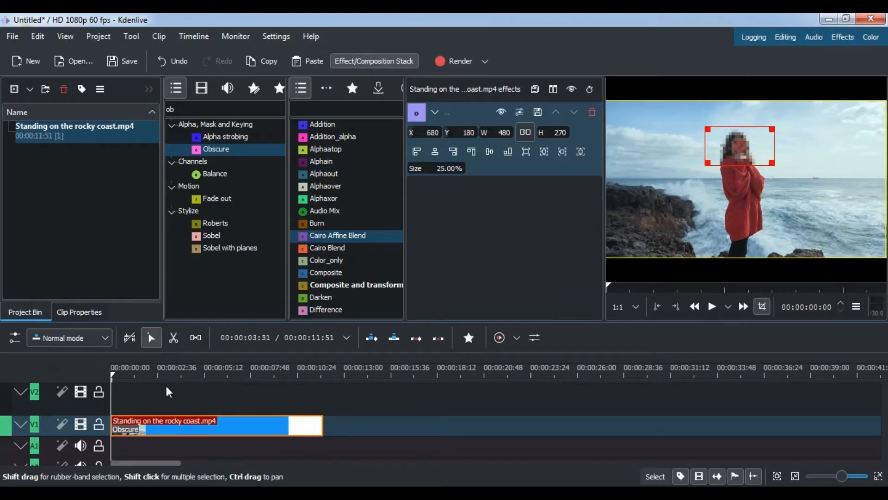
left_click_drag(128, 372, 217, 382)
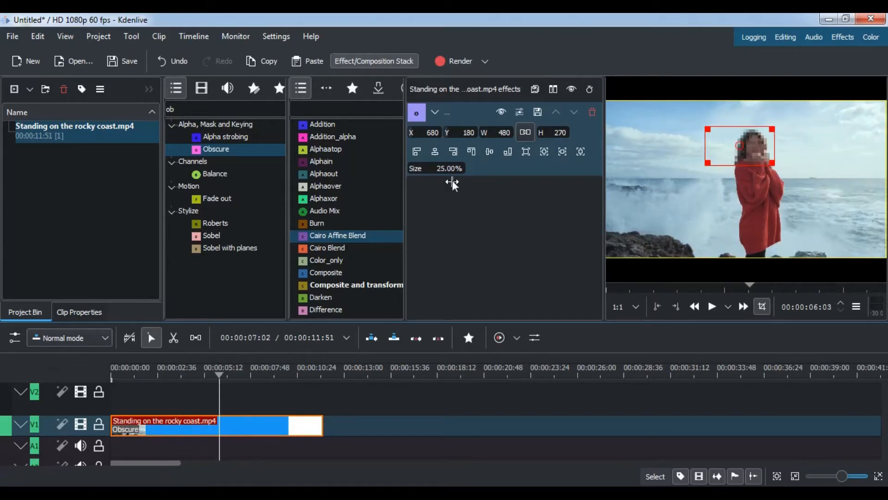
Step: Render the full project as MP4-H264/AAC rescaled to 1920 x 1080, and close the rendering window
left_click(456, 61)
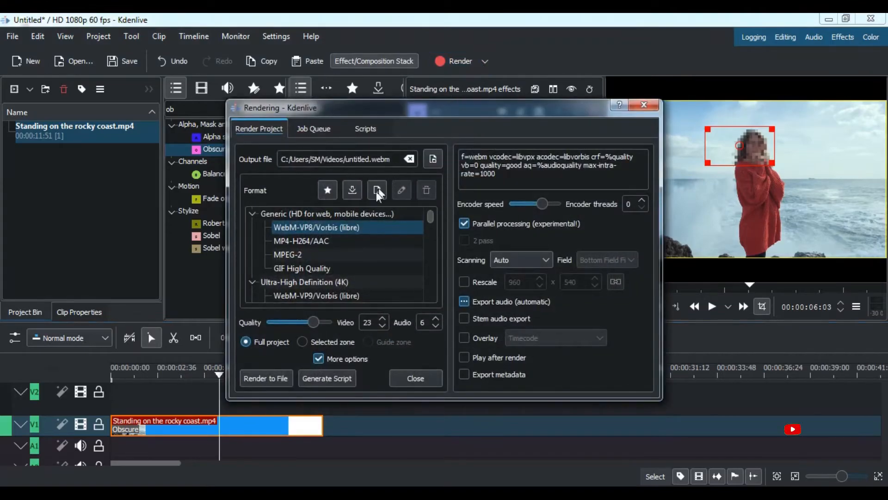
left_click(302, 240)
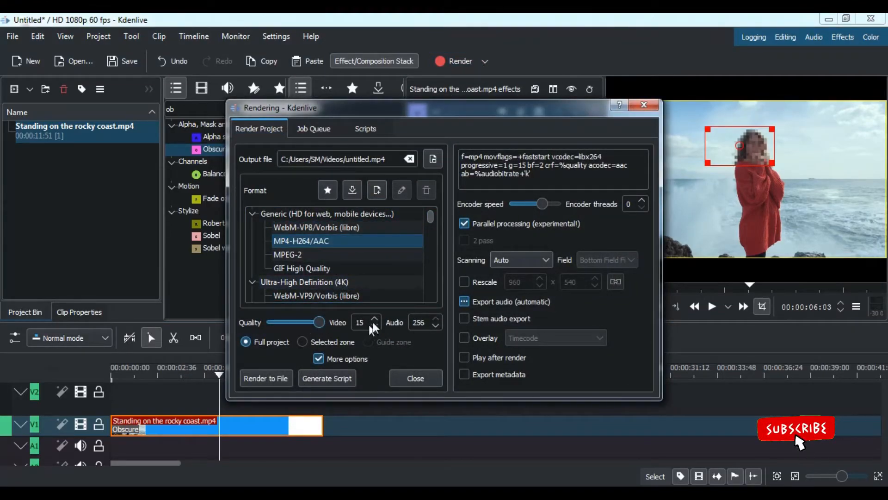
left_click(465, 283)
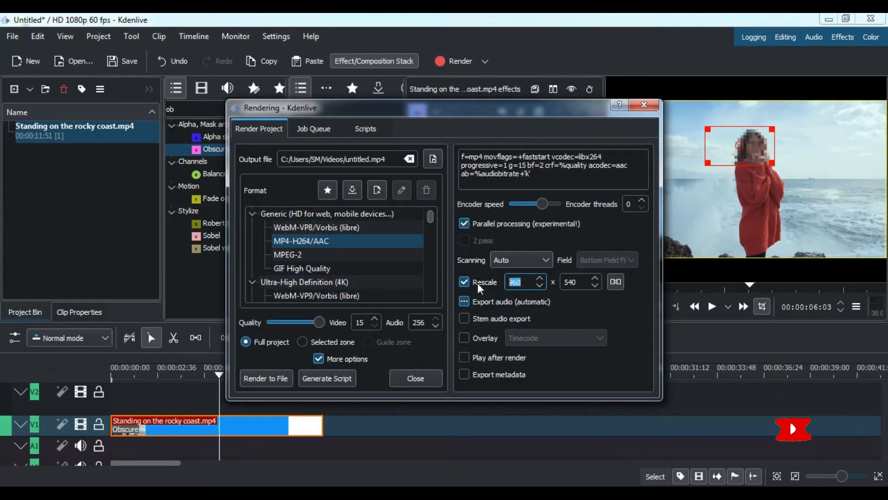
type("920")
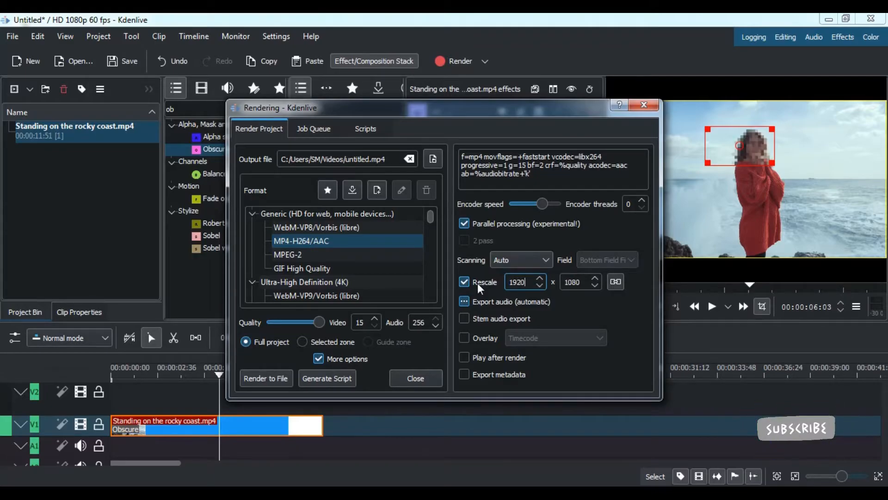
left_click(274, 380)
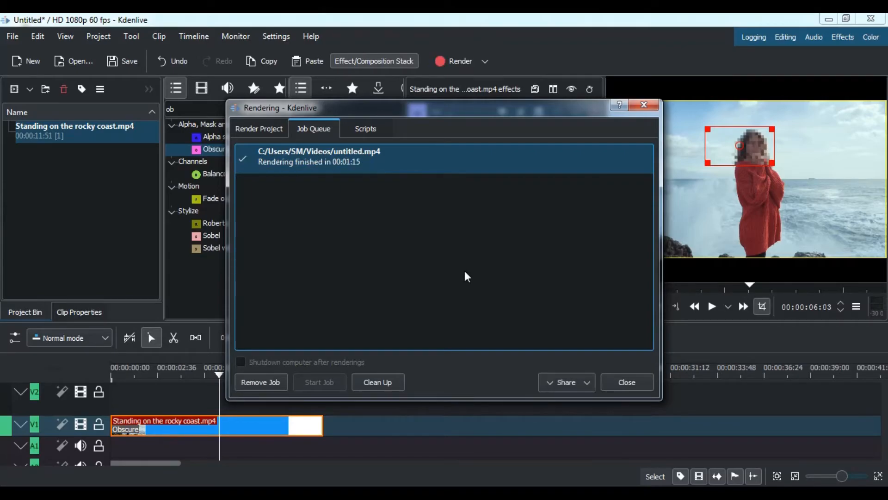
left_click(400, 380)
left_click(618, 382)
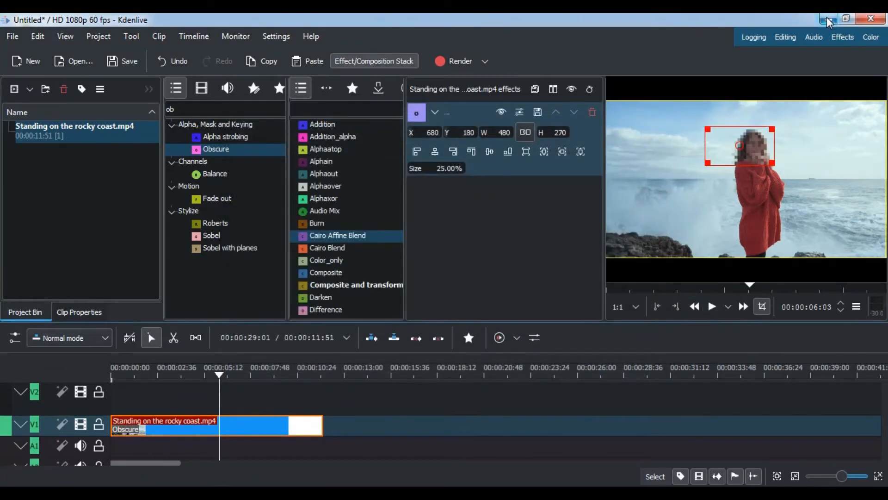
Step: Switch to Windows Explorer and move the rendered untitled video from My Videos to the Video folder on the desktop
left_click(829, 19)
double_click(24, 31)
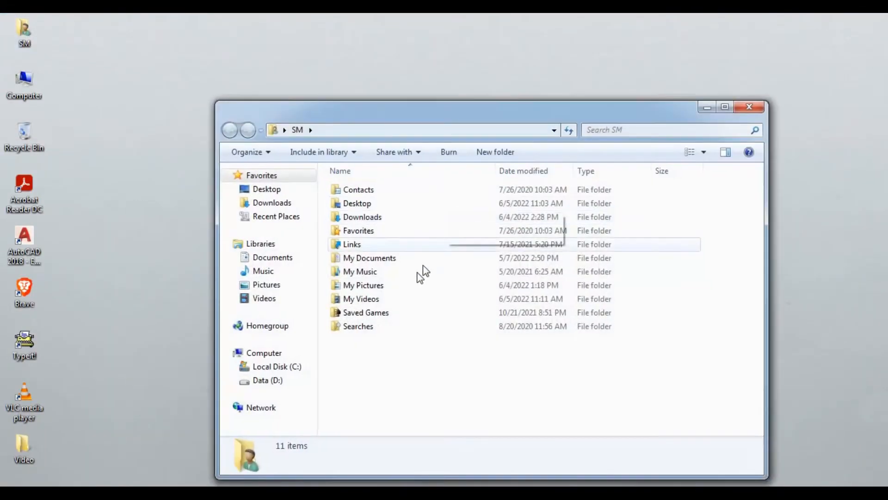
double_click(382, 298)
left_click(705, 308)
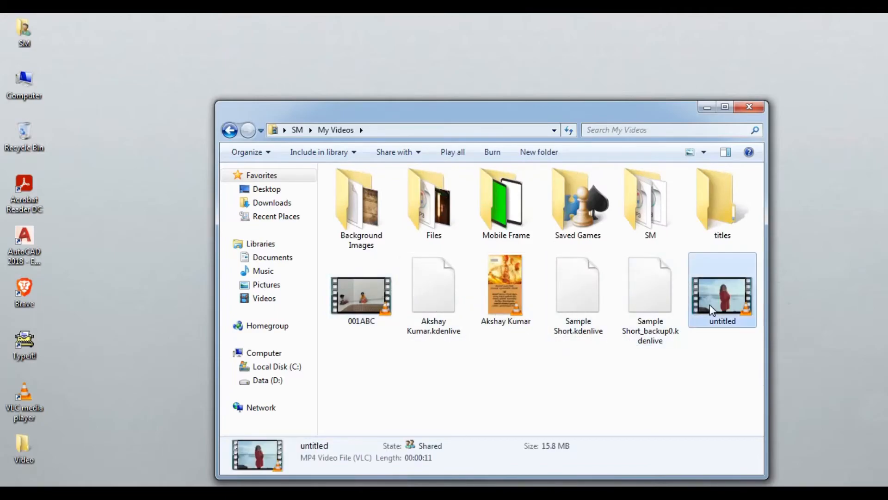
double_click(28, 445)
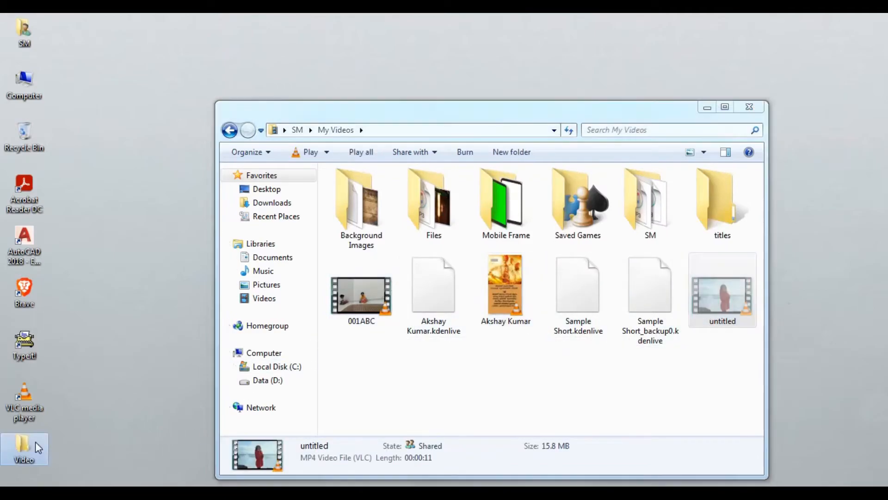
key("ctrl+v")
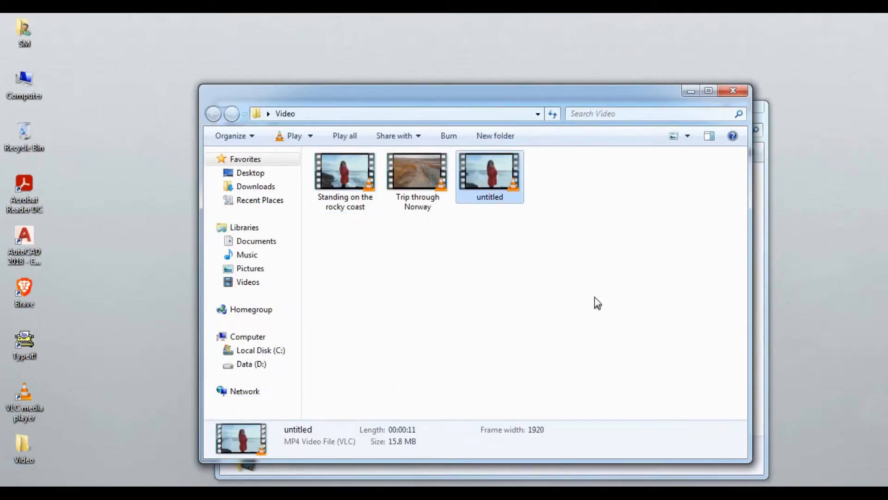
Step: Play the untitled video and the original Standing on the rocky coast video in VLC to compare them, and close the player
right_click(493, 183)
left_click(525, 180)
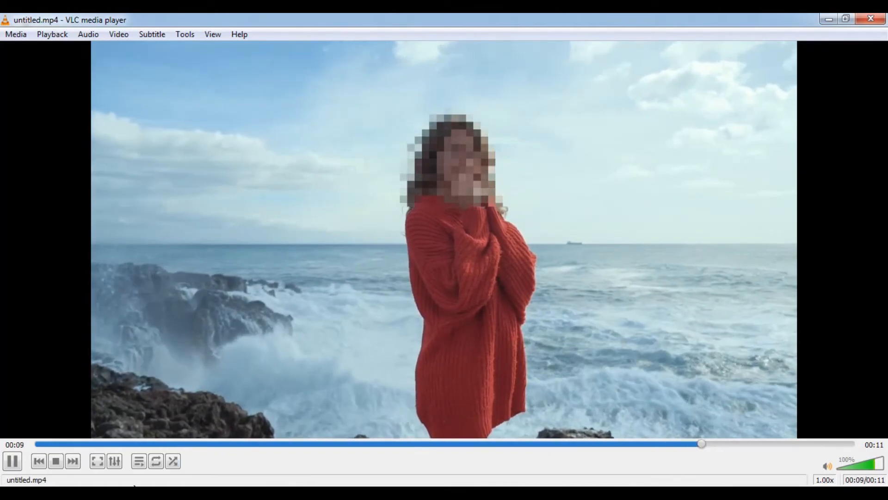
left_click(147, 493)
left_click(246, 449)
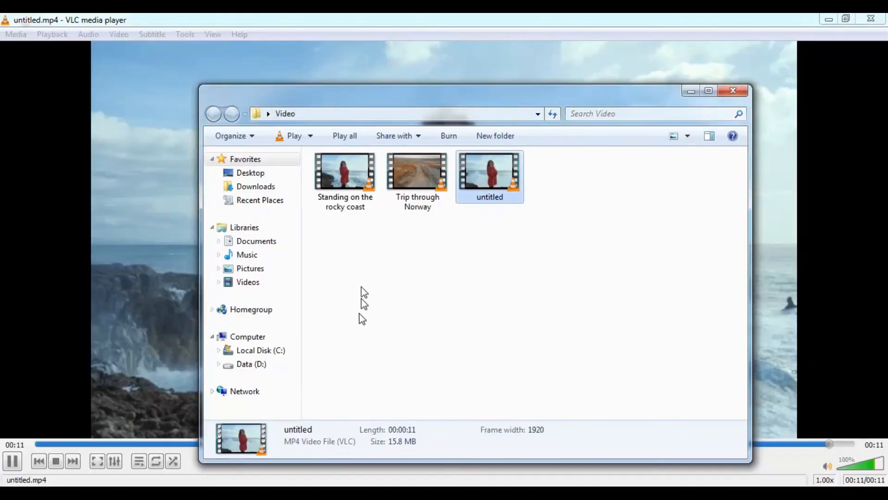
left_click_drag(345, 173, 140, 196)
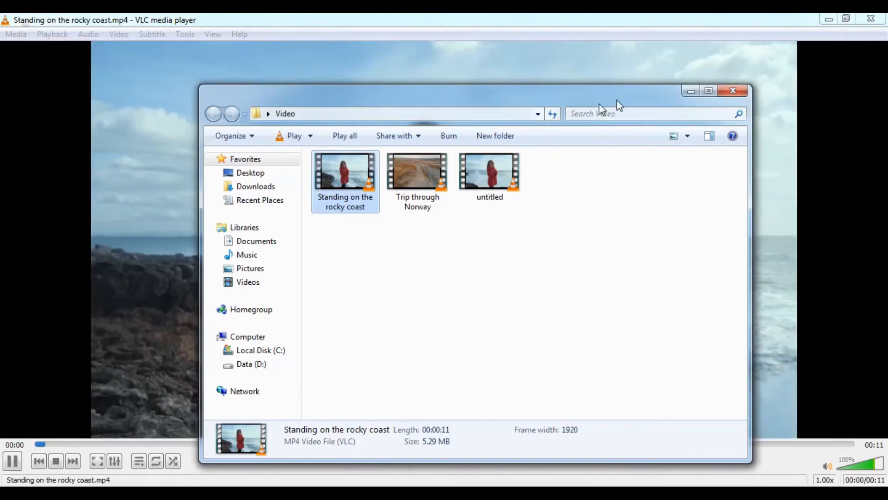
left_click(691, 90)
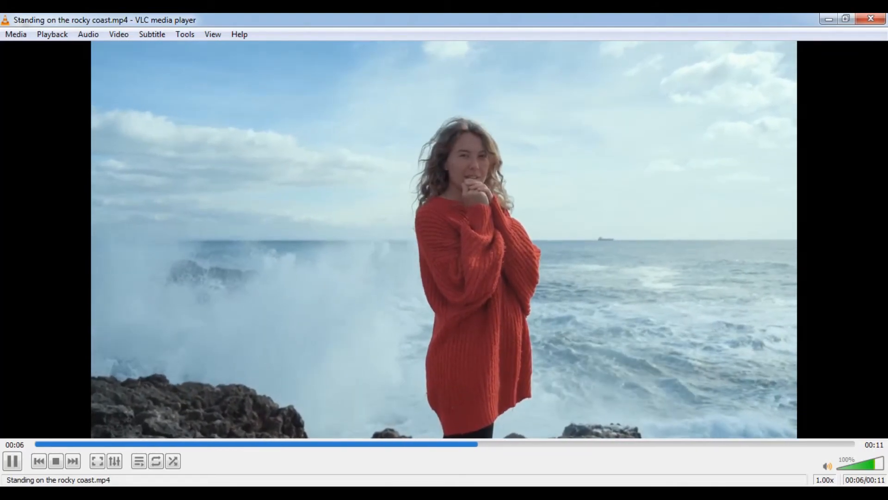
left_click(870, 19)
left_click(750, 105)
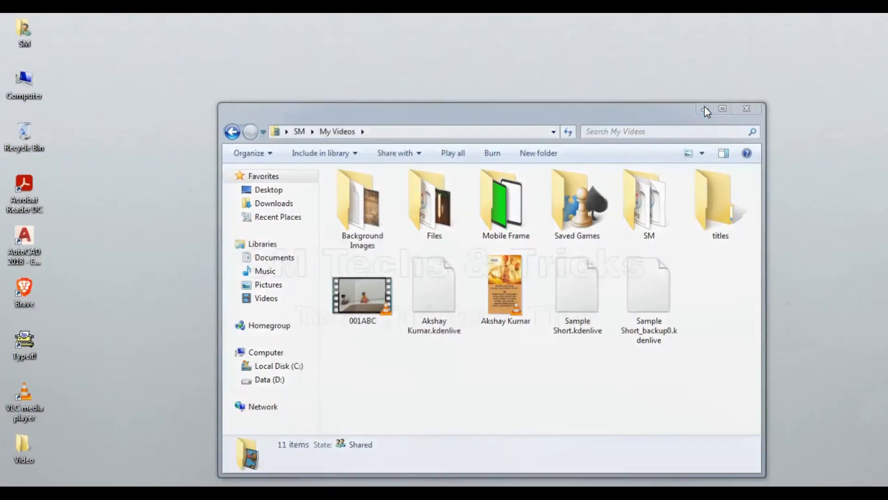